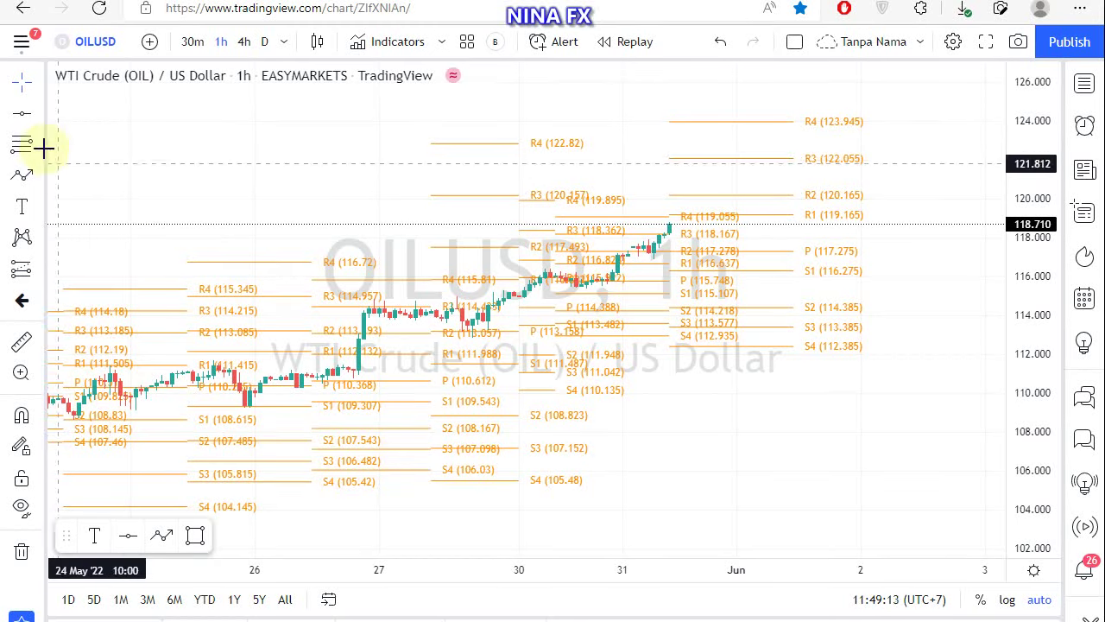
# - Draw a green horizontal line on the OILUSD chart and settle it at 116.789
pyautogui.click(26, 121)
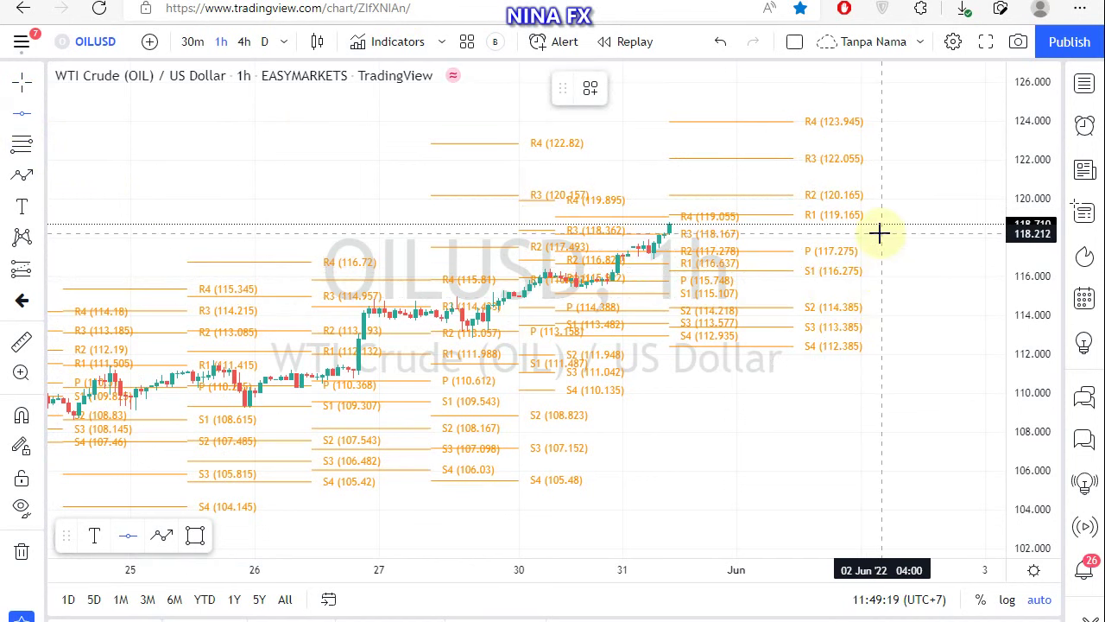
pyautogui.click(880, 232)
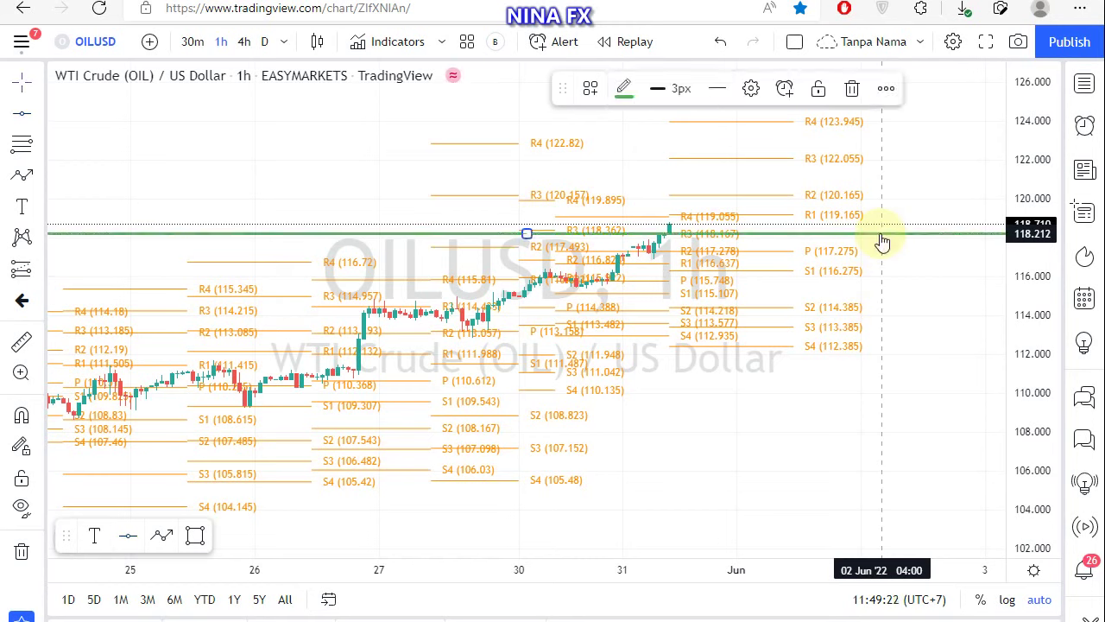
pyautogui.moveTo(881, 233)
pyautogui.mouseDown()
pyautogui.moveTo(885, 254)
pyautogui.moveTo(875, 261)
pyautogui.mouseUp()
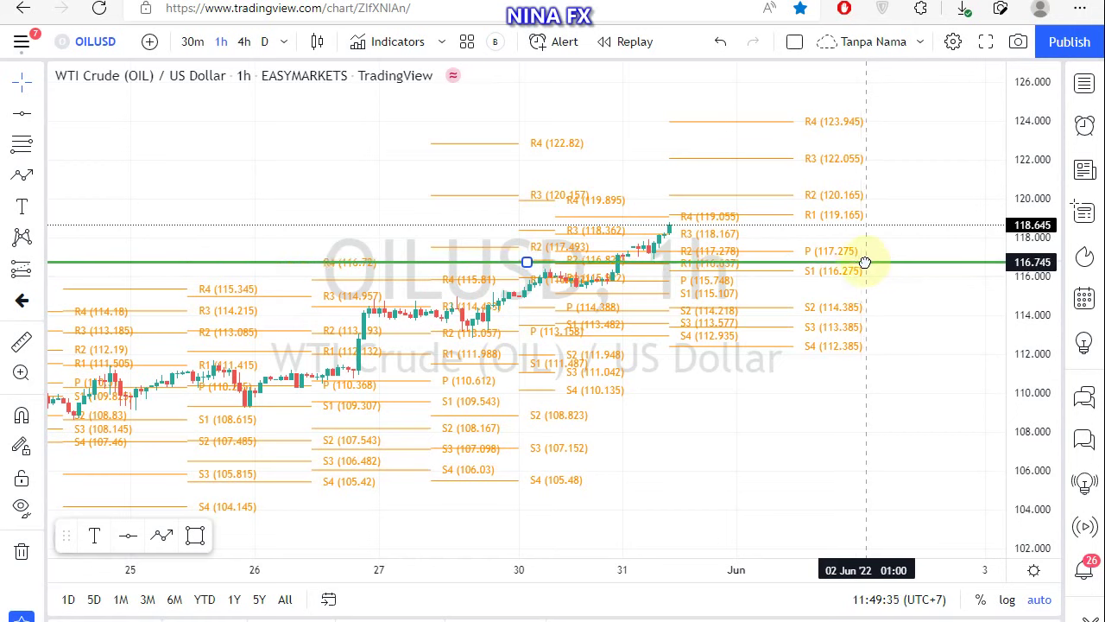
pyautogui.moveTo(873, 262); pyautogui.dragTo(862, 263)
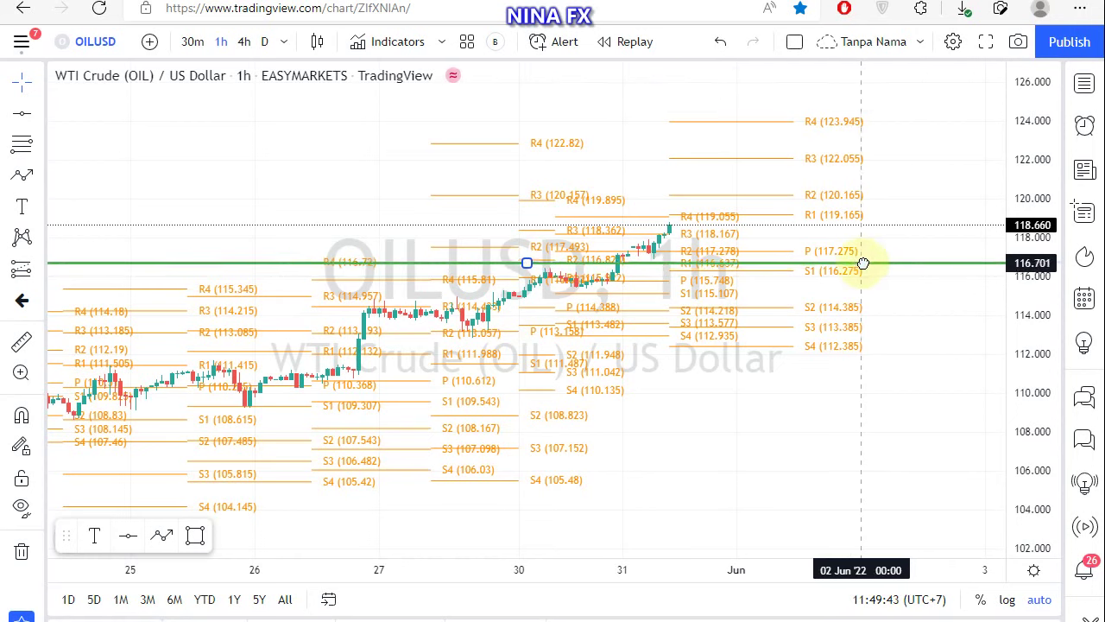
pyautogui.moveTo(863, 263); pyautogui.dragTo(860, 260)
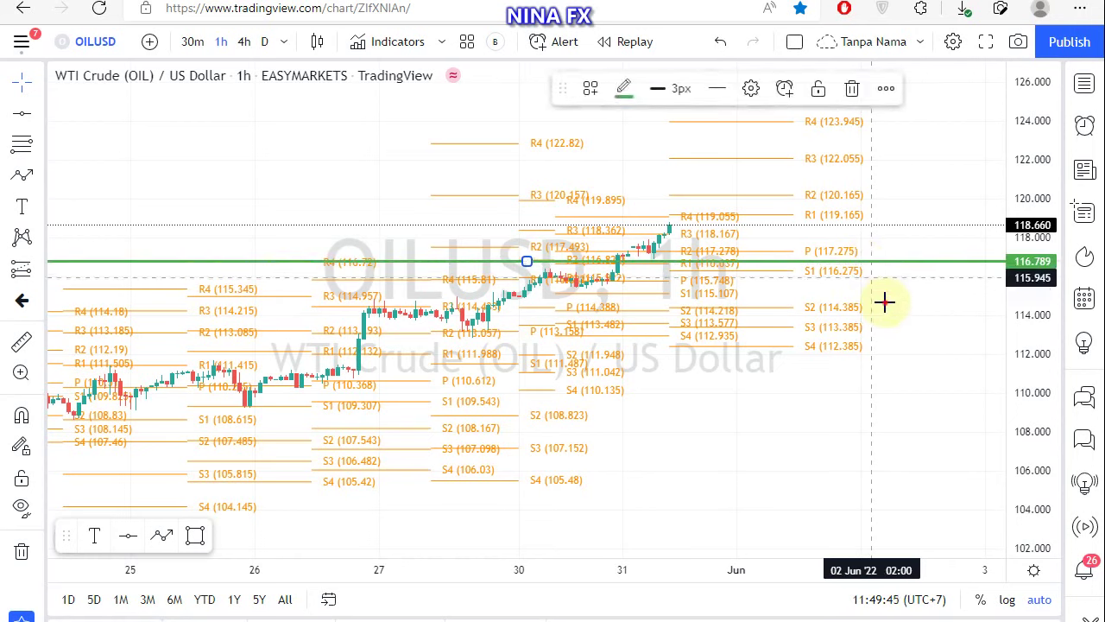
pyautogui.click(884, 301)
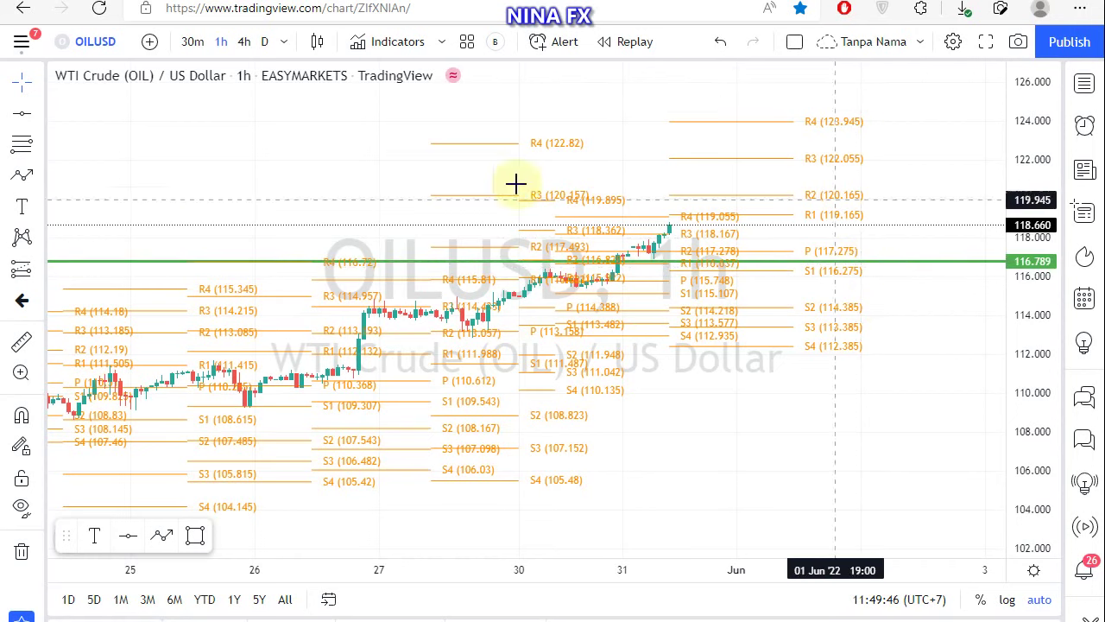
# - Add a second green level at 120.167, remove the pivot point indicators, and compress the price scale
pyautogui.click(19, 110)
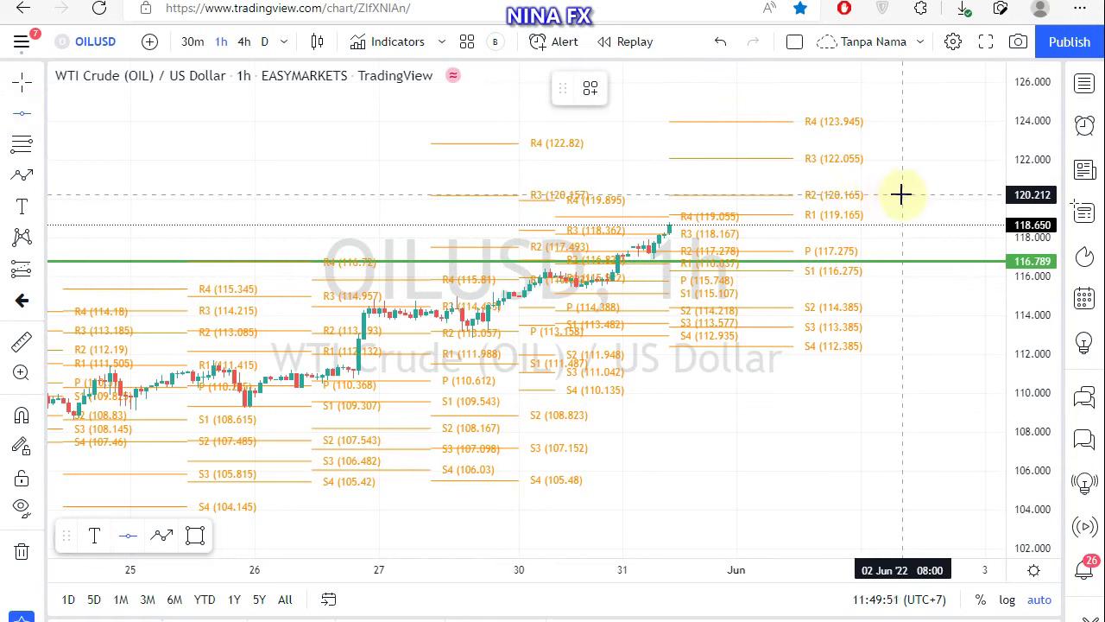
pyautogui.click(898, 196)
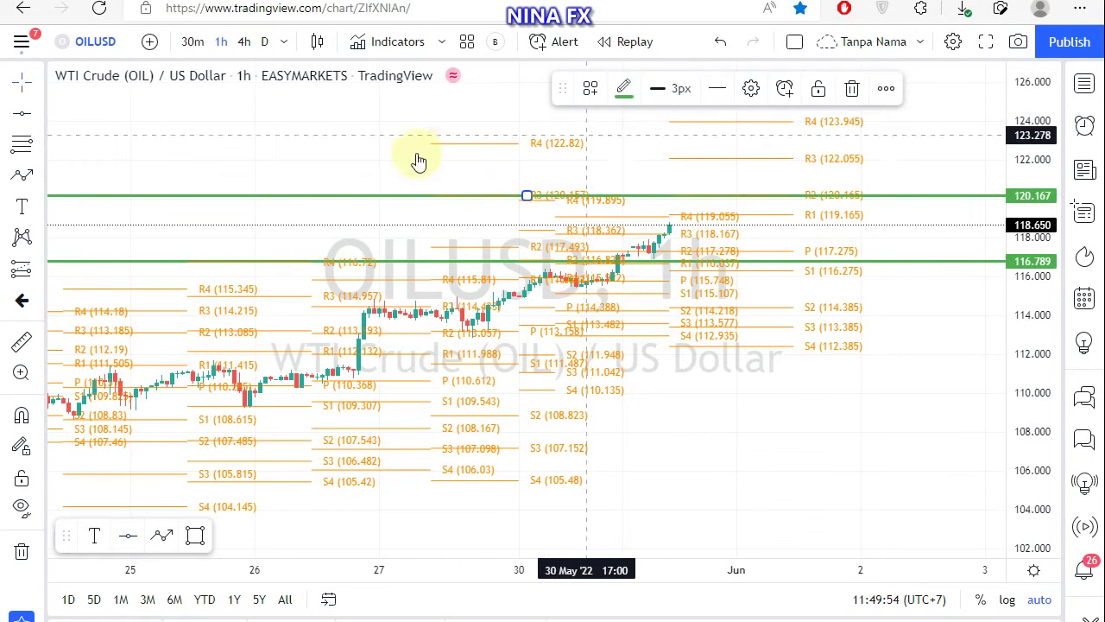
pyautogui.rightClick(493, 514)
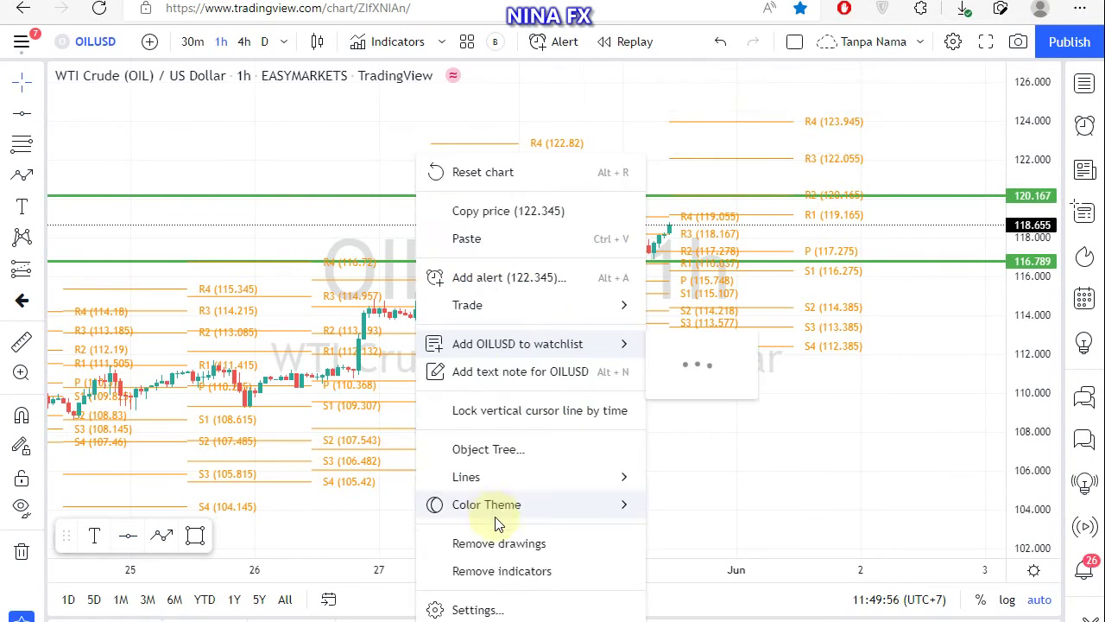
pyautogui.click(505, 571)
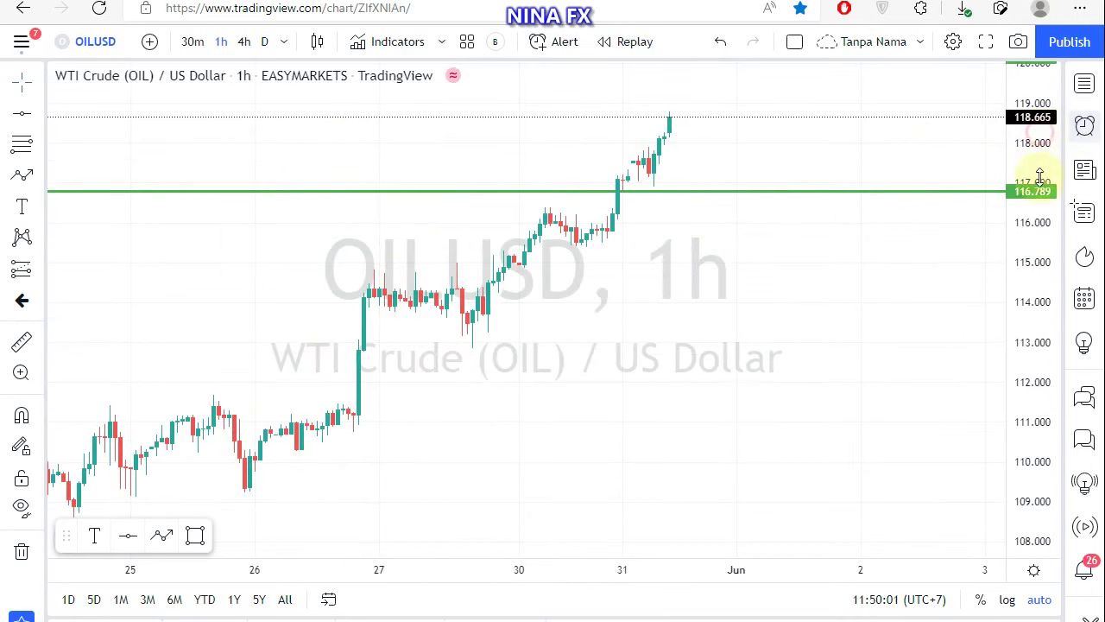
pyautogui.moveTo(1041, 206); pyautogui.dragTo(1041, 223)
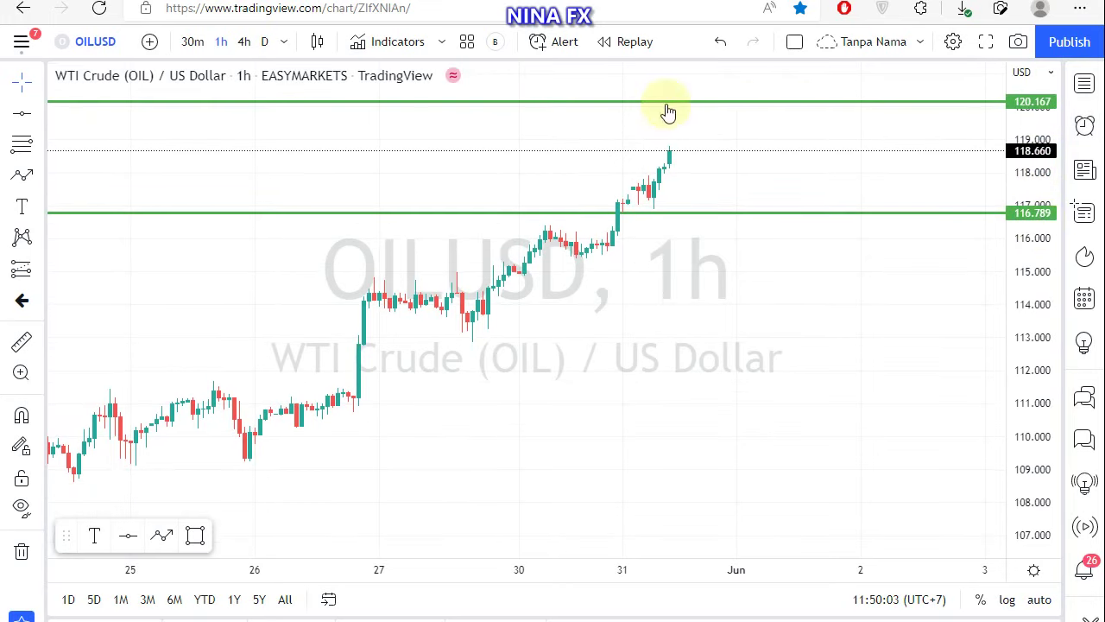
# - Draw a blue zigzag path from the last candle up near 119.5, down to 116.789, then to 120.167
pyautogui.click(22, 174)
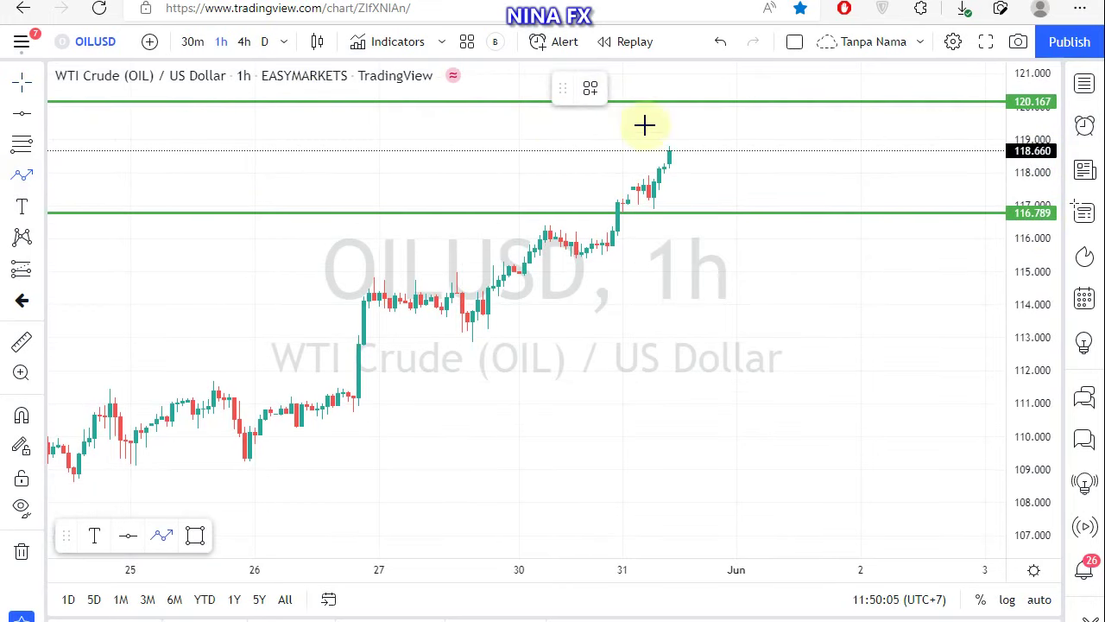
pyautogui.click(684, 162)
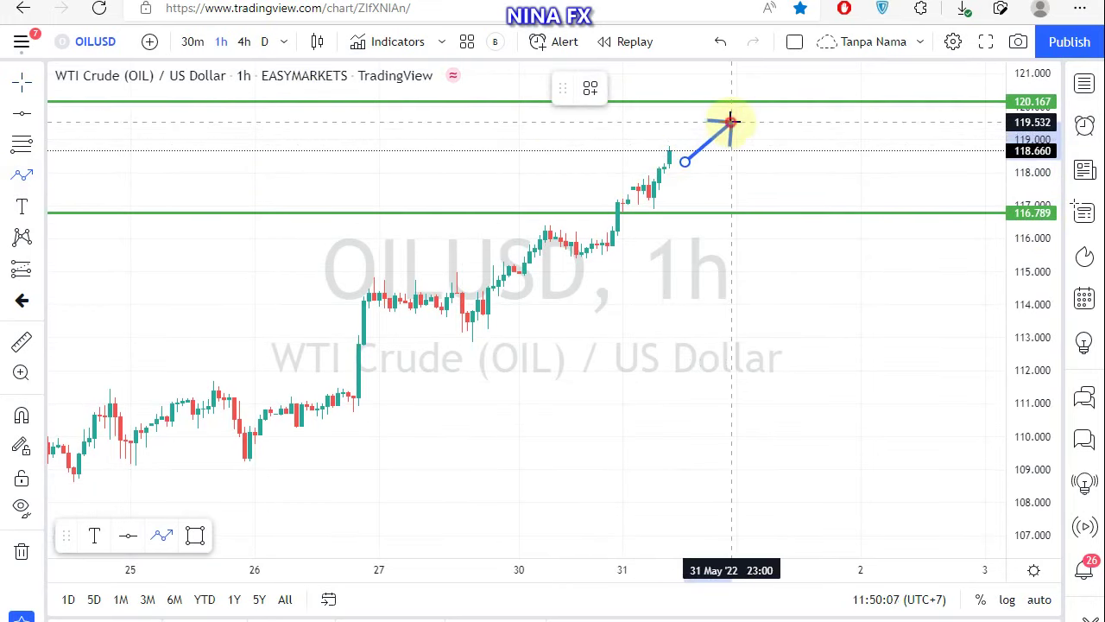
pyautogui.click(731, 123)
pyautogui.click(777, 210)
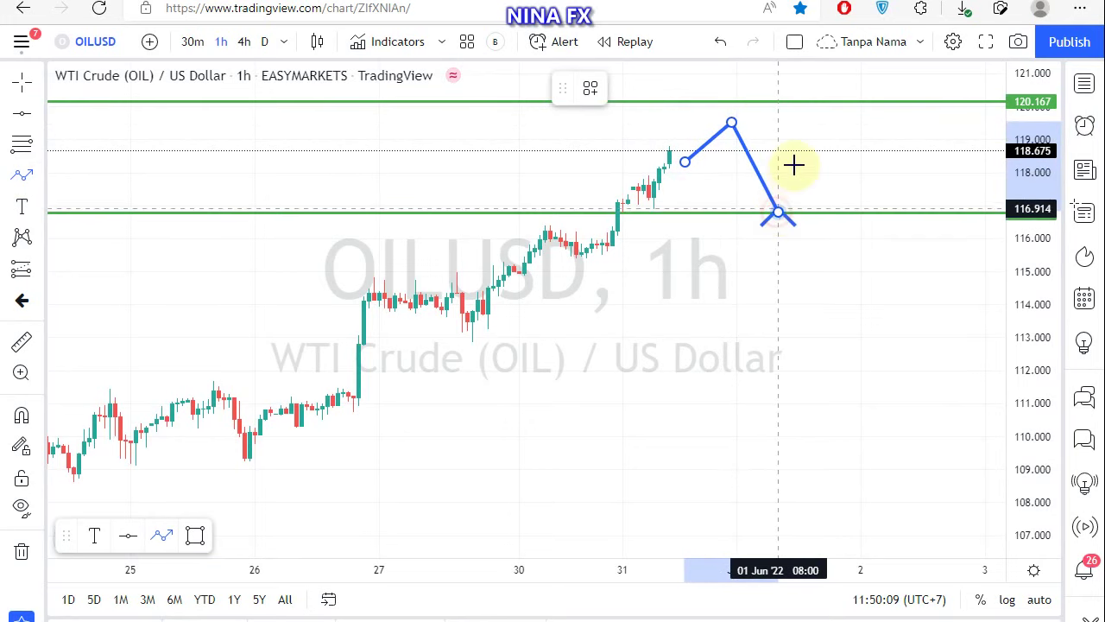
pyautogui.doubleClick(846, 96)
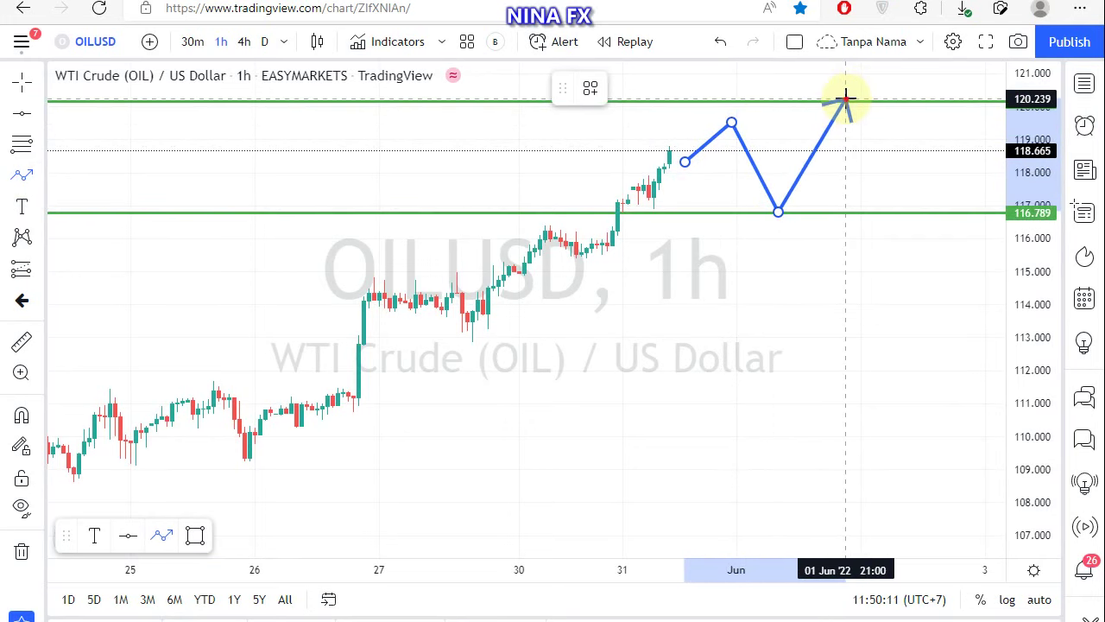
# - Lower the zigzag's first peak to about 119
pyautogui.click(732, 131)
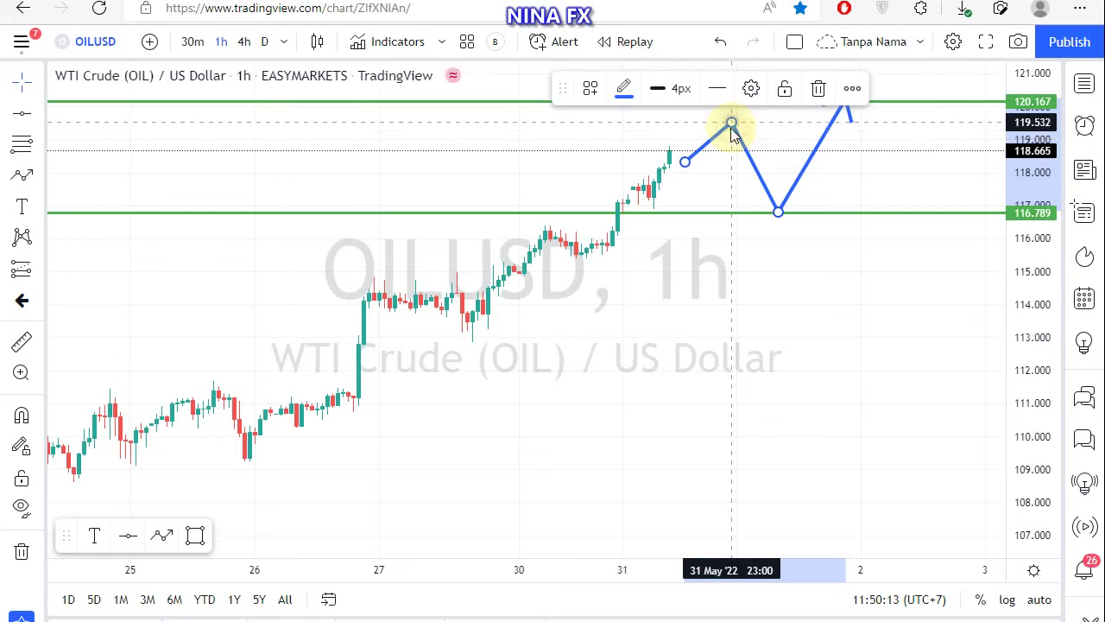
pyautogui.moveTo(732, 131); pyautogui.dragTo(733, 146)
pyautogui.click(757, 129)
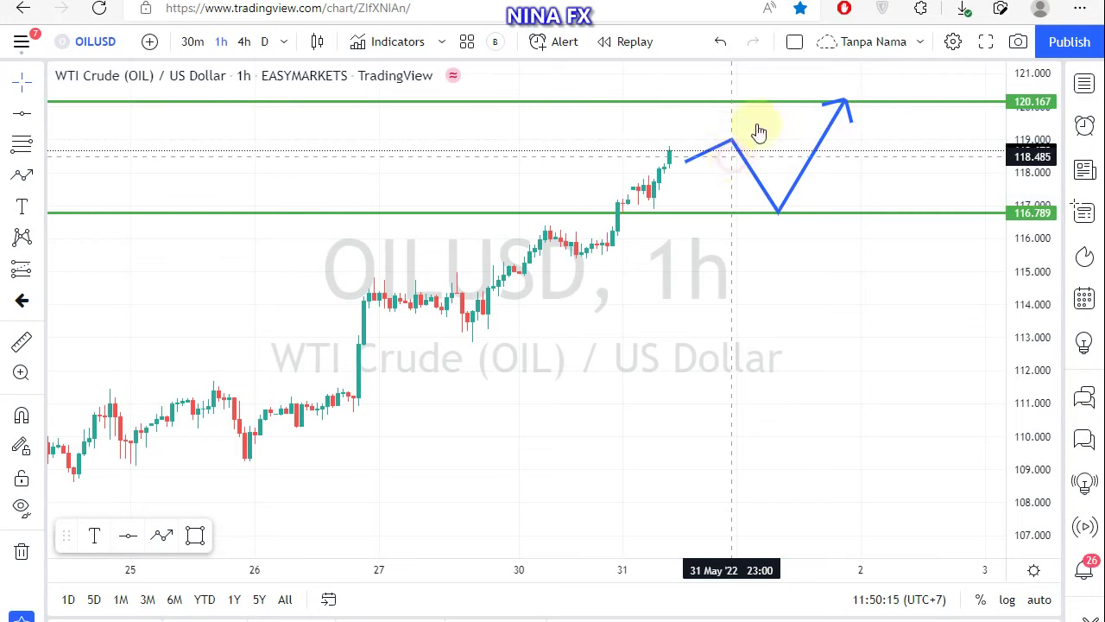
pyautogui.click(22, 206)
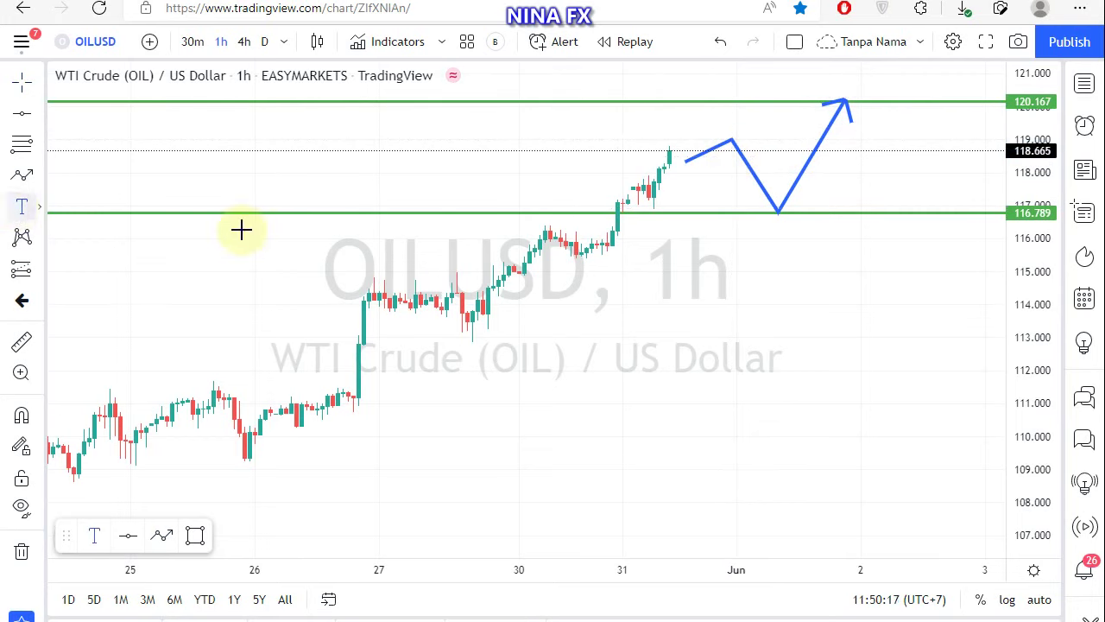
# - Place a text label below the candles reading 'WTI, Buy 116.800 Tp 120.160'
pyautogui.click(398, 419)
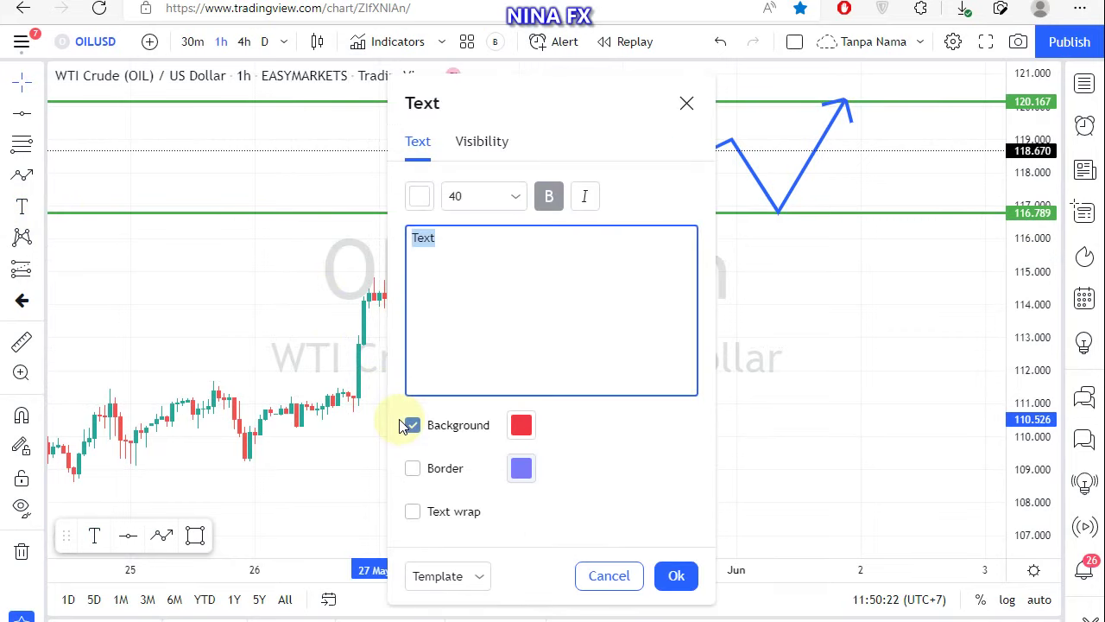
pyautogui.write('WTI, ')
pyautogui.write('Buy 11')
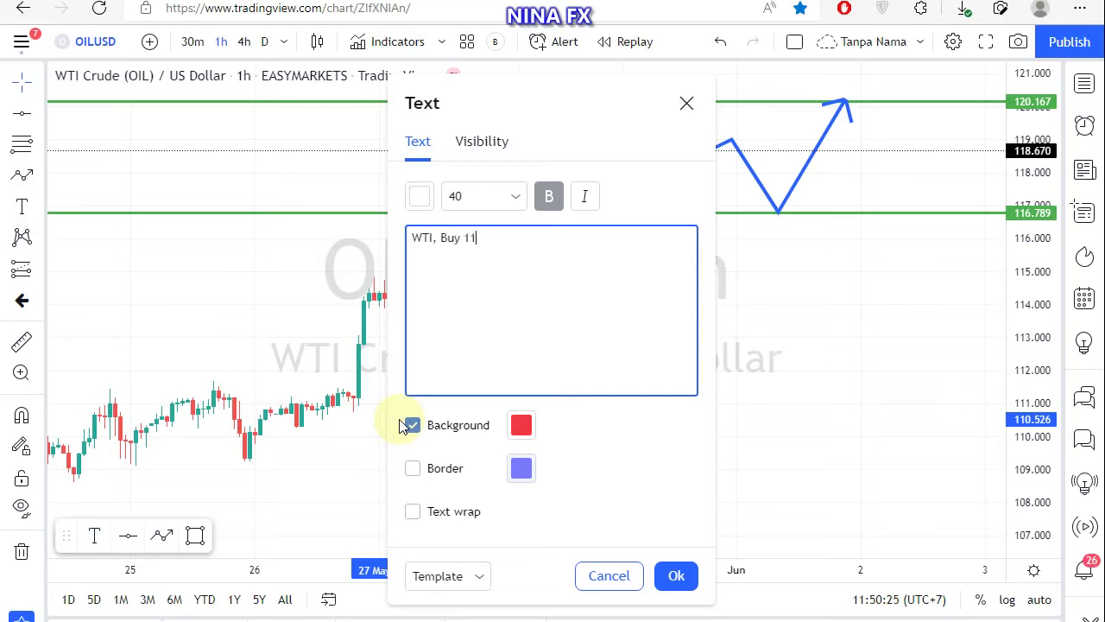
pyautogui.write('6.')
pyautogui.write('800 ')
pyautogui.write('Tp 1')
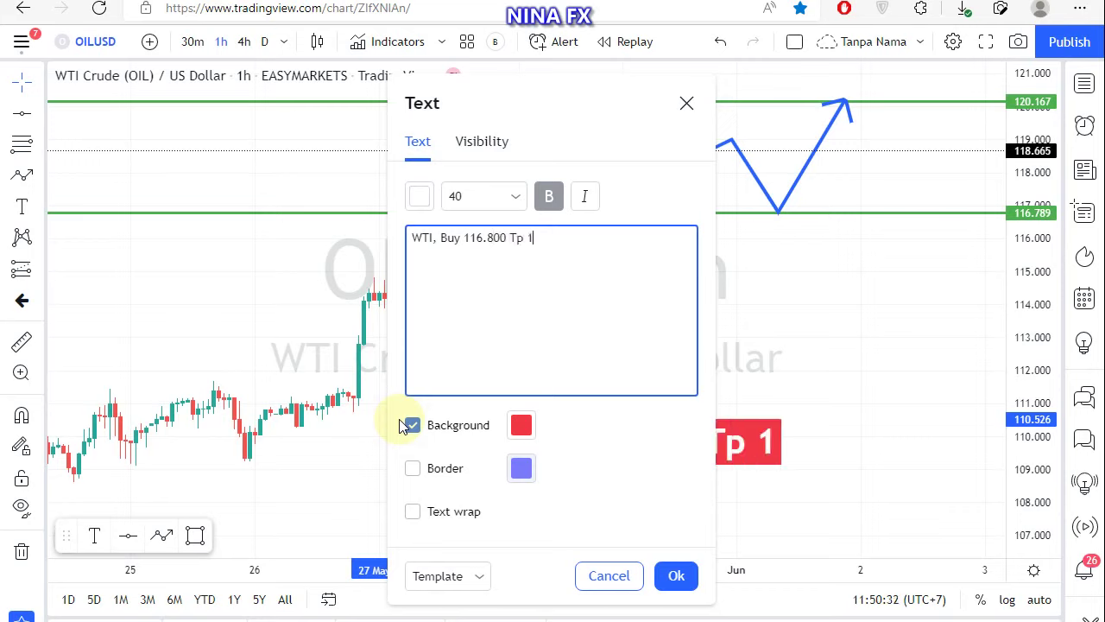
pyautogui.write('20.1')
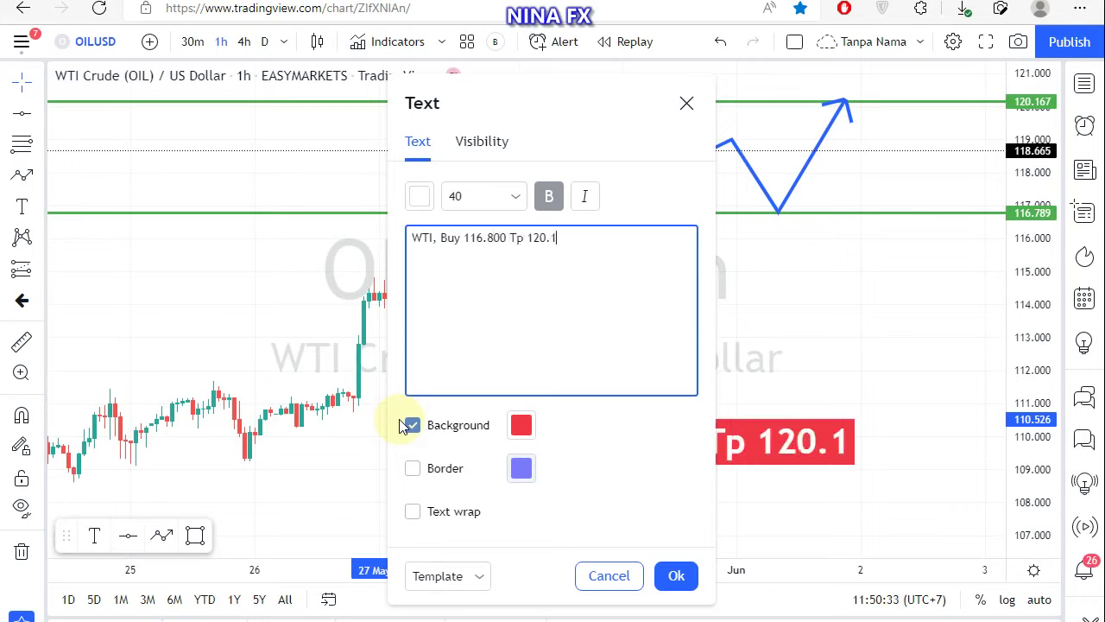
pyautogui.write('60')
pyautogui.click(286, 318)
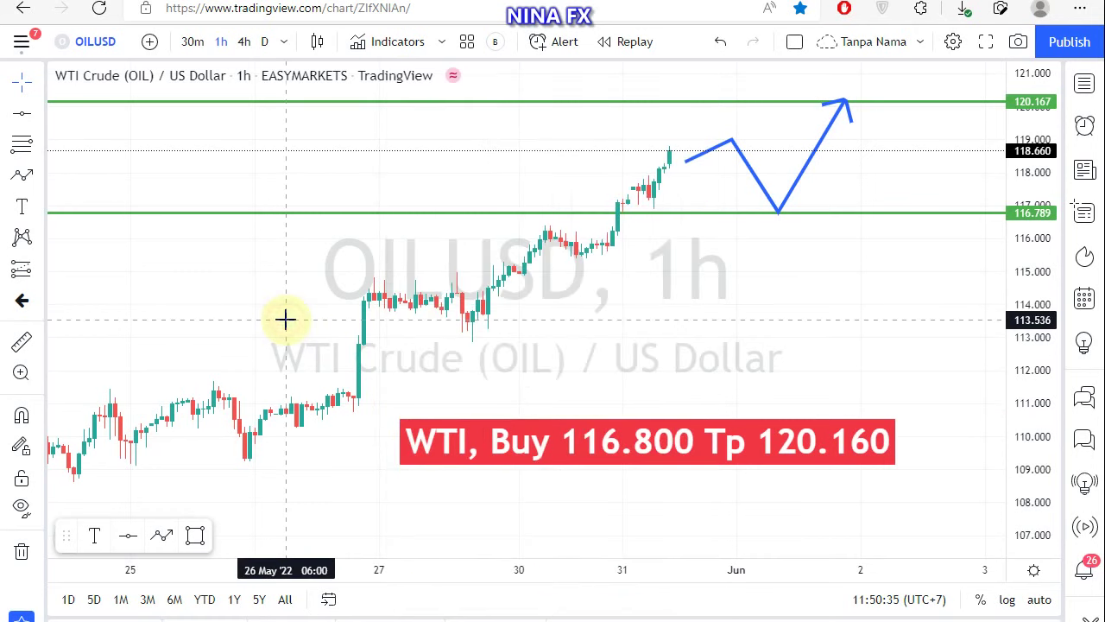